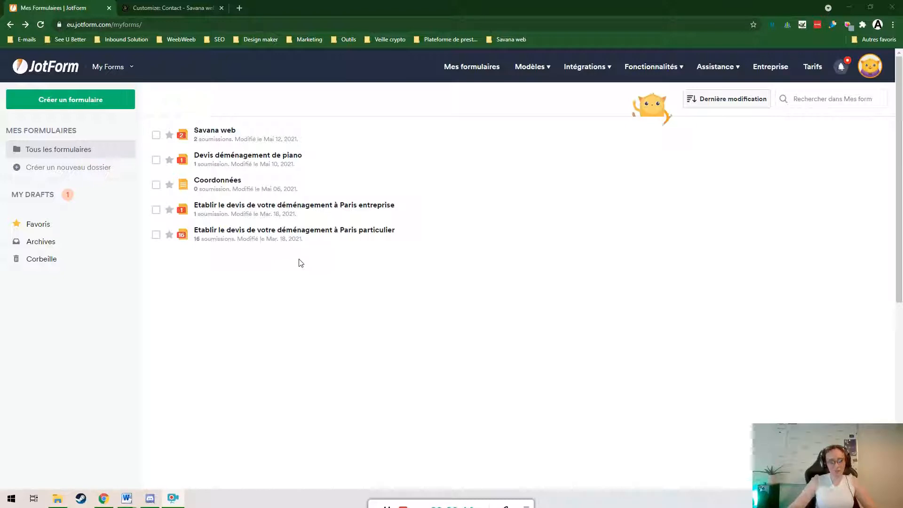
- Create a new form from scratch with the classic all-questions-on-one-page structure
click(100, 109)
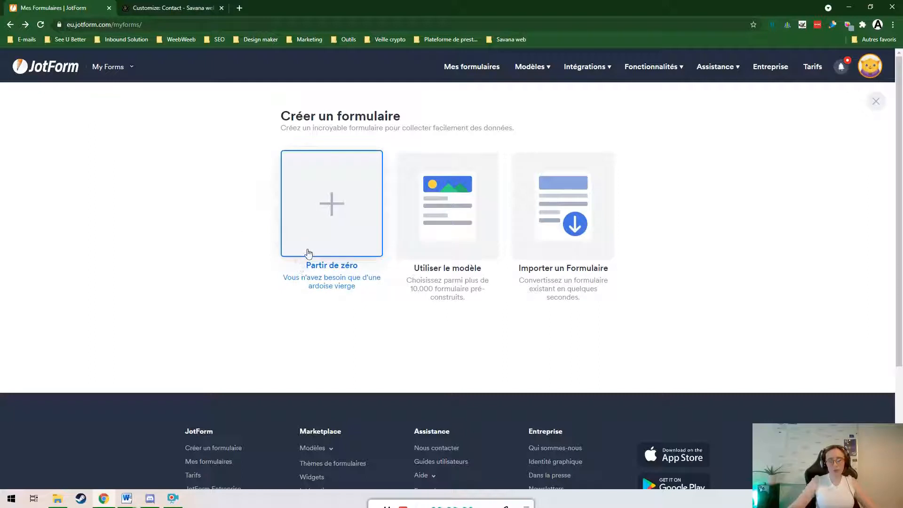
click(320, 232)
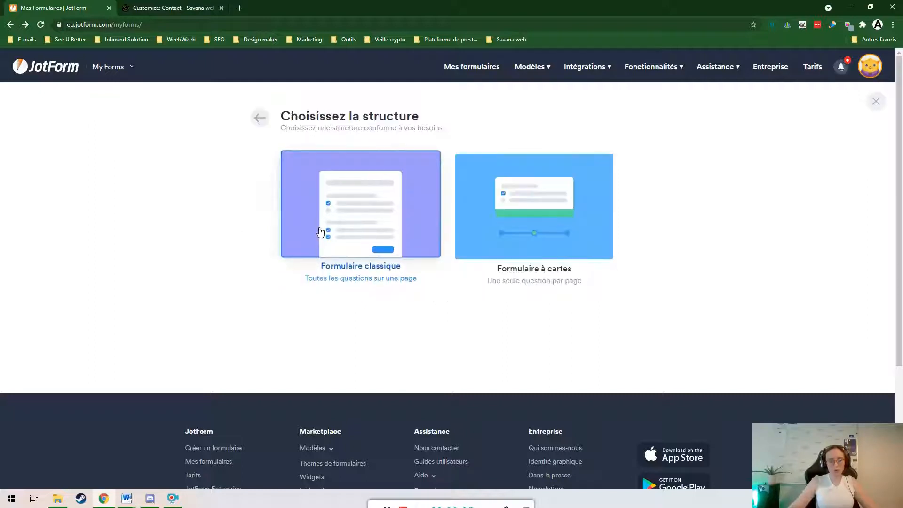
click(320, 232)
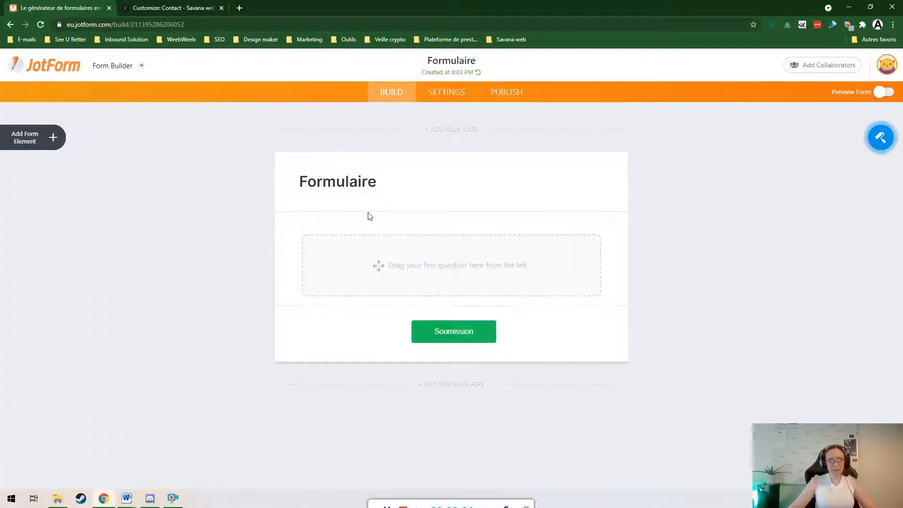
- Change the form heading to "Formulaire formation" and close the heading's properties
click(377, 181)
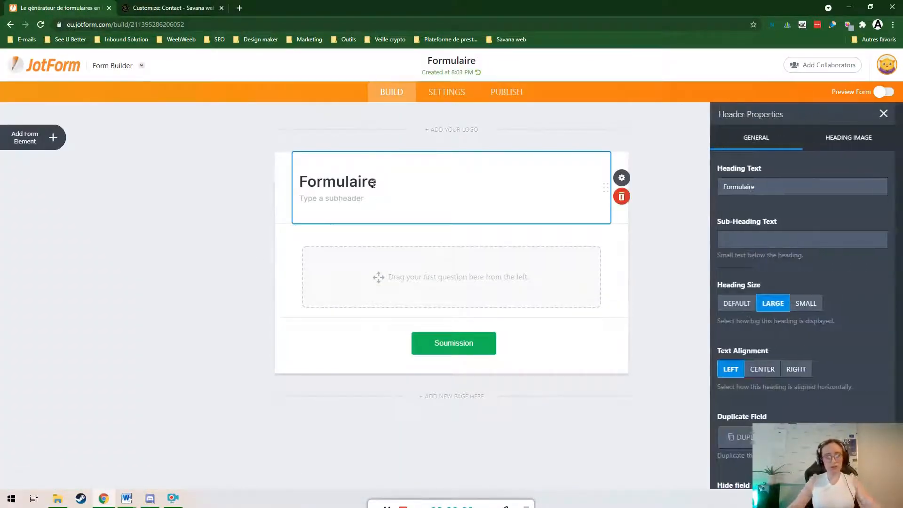
text(formation)
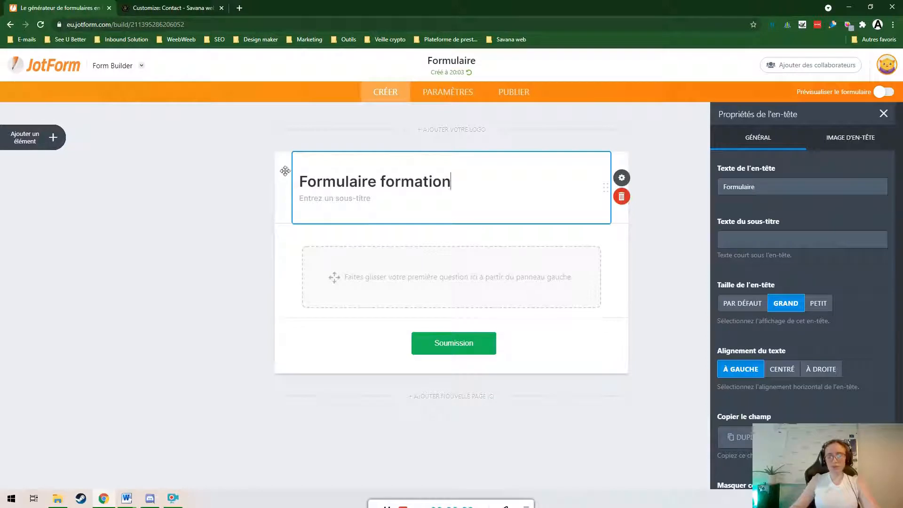
scroll(788, 179, down, 1)
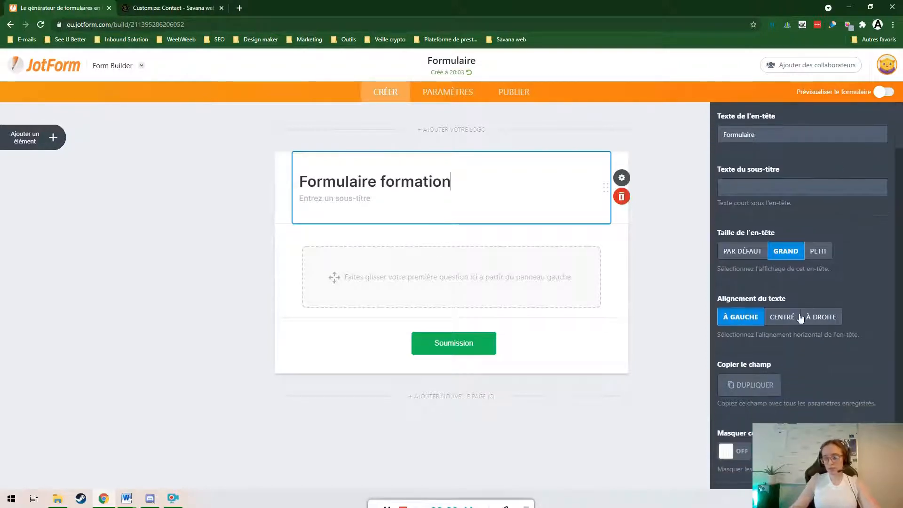
scroll(792, 347, up, 1)
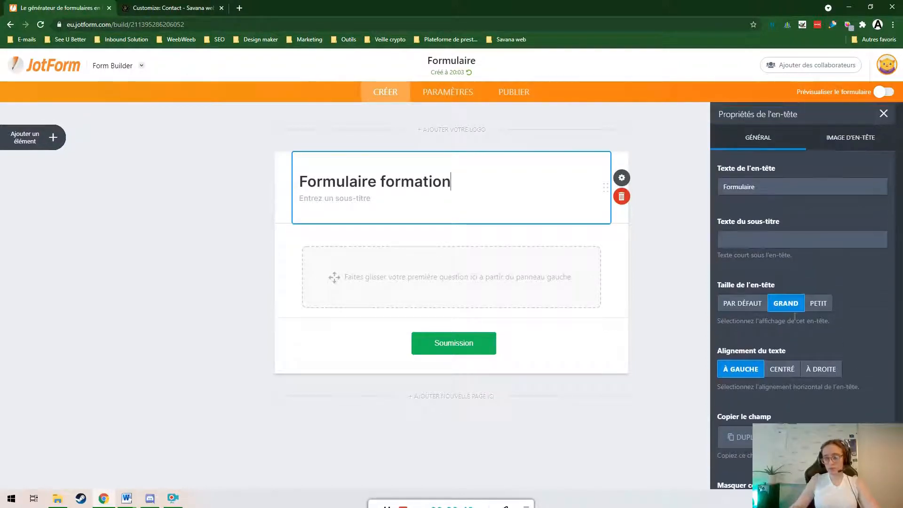
click(863, 142)
click(760, 141)
click(887, 118)
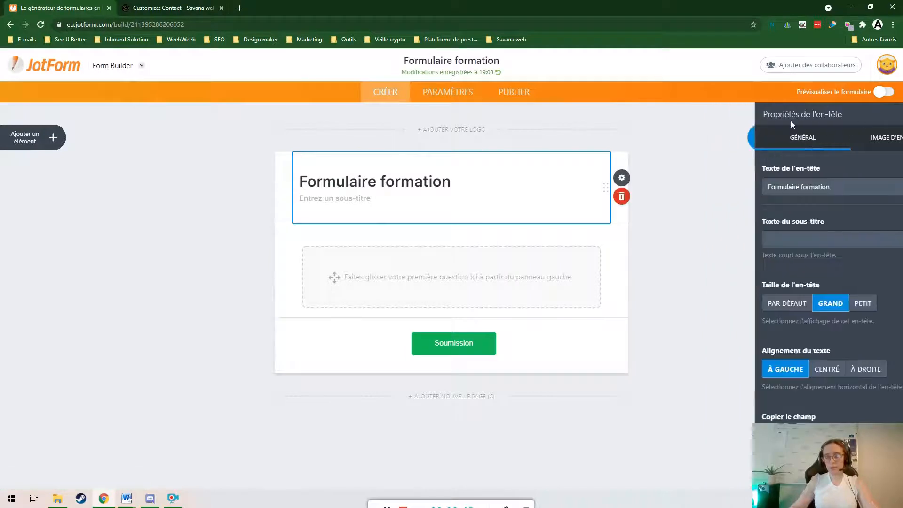
- Add the Nom complet, Email and Téléphone elements to the form, one below the other under the heading
click(49, 142)
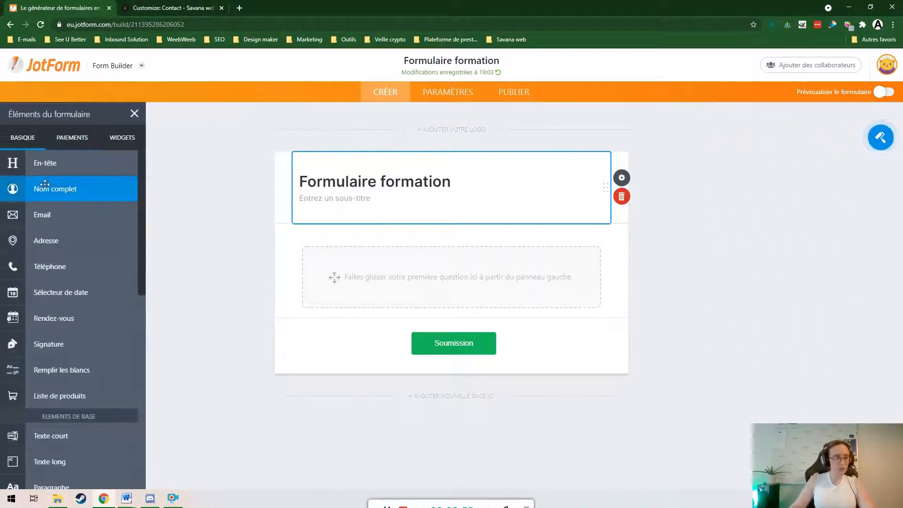
scroll(75, 329, down, 6)
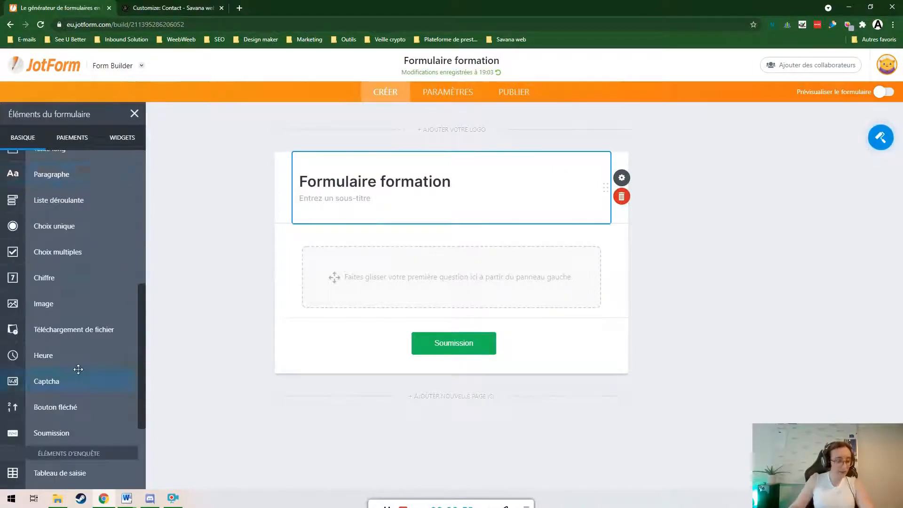
scroll(83, 335, up, 6)
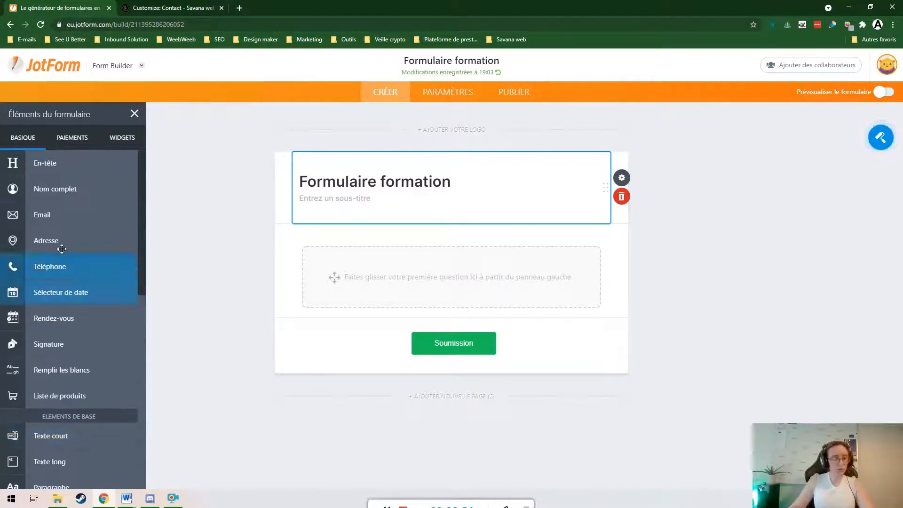
drag(70, 189, 356, 263)
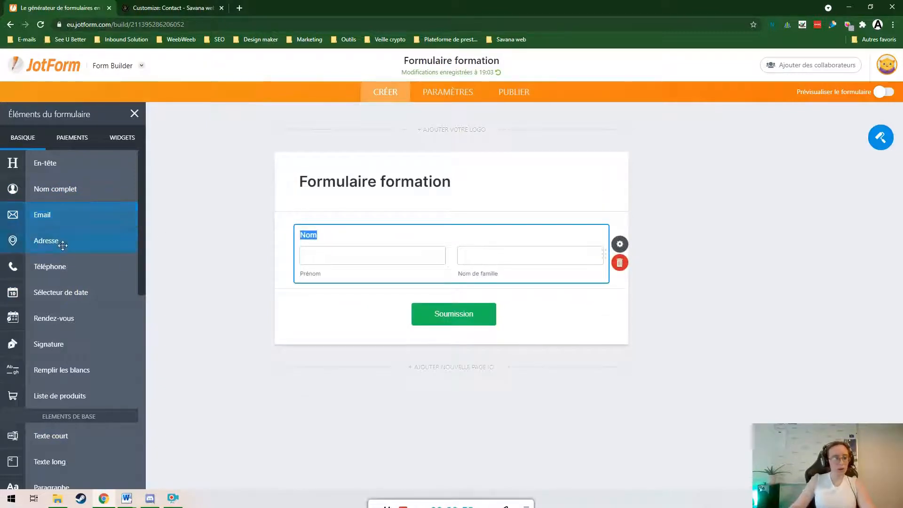
drag(66, 219, 380, 300)
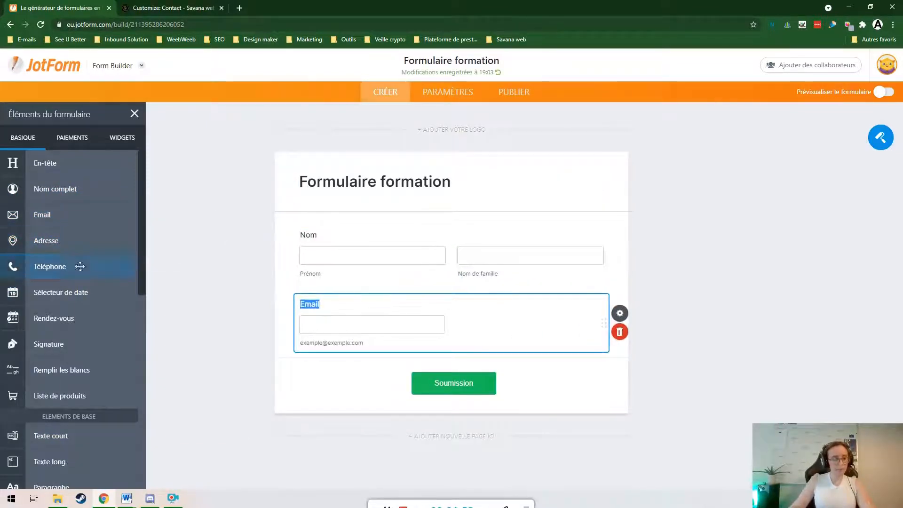
right_click(58, 264)
drag(59, 264, 387, 365)
scroll(375, 243, up, 1)
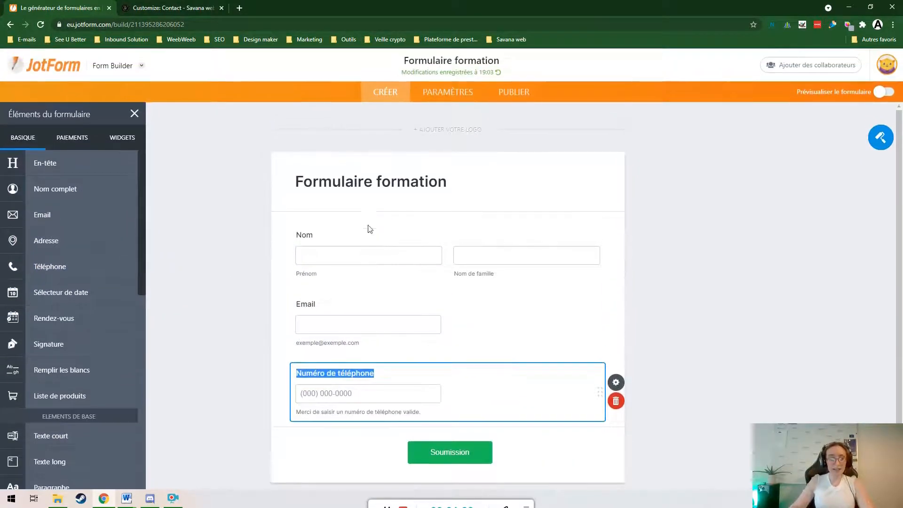
- Add a Texte long element below the phone number field
scroll(425, 296, down, 1)
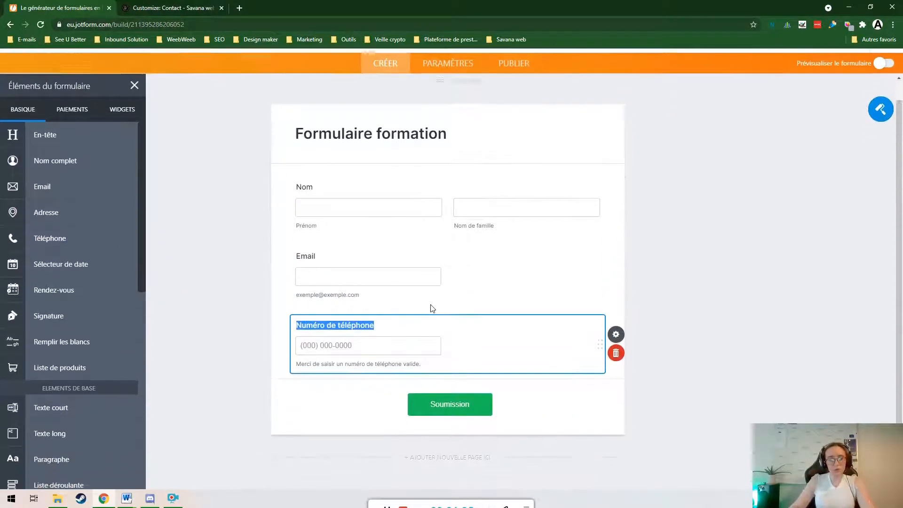
scroll(110, 298, down, 3)
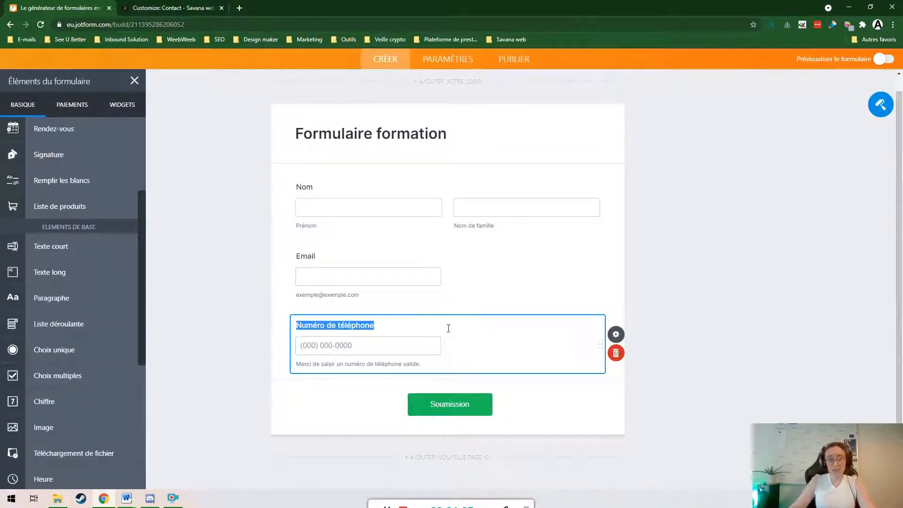
scroll(383, 257, up, 1)
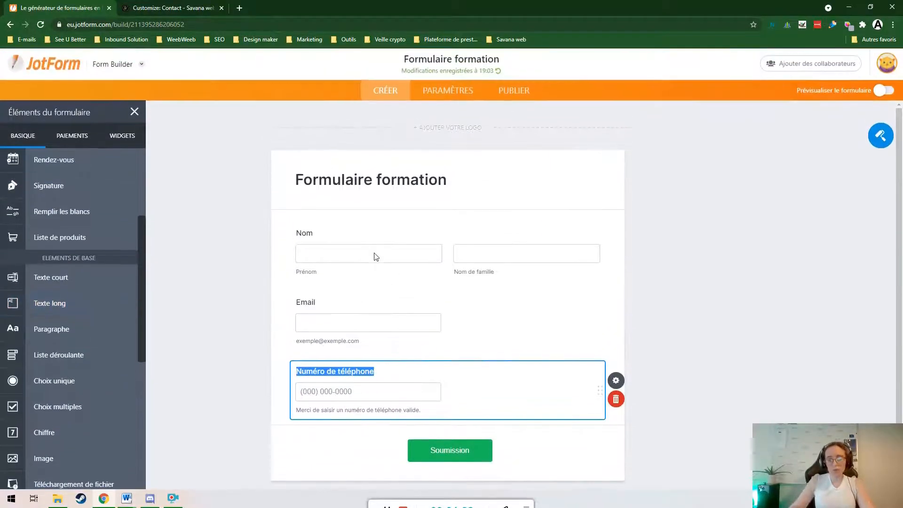
scroll(61, 315, down, 5)
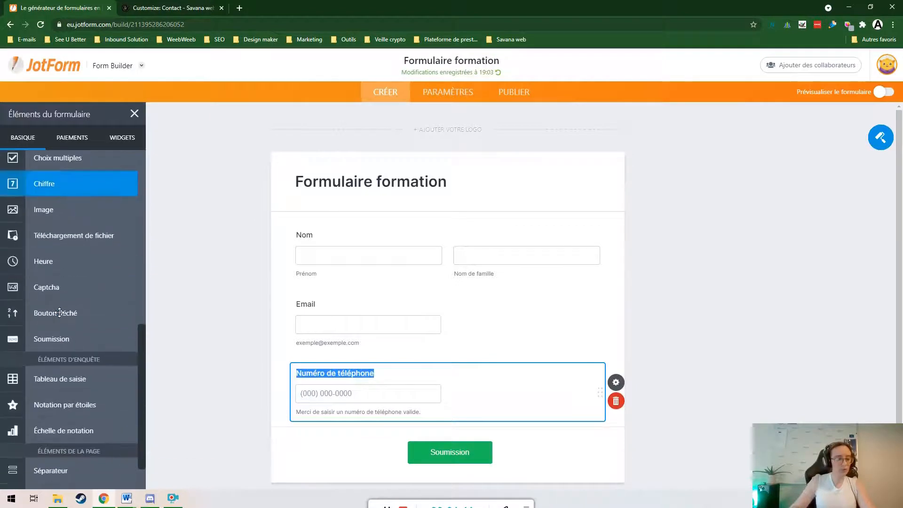
scroll(94, 372, up, 3)
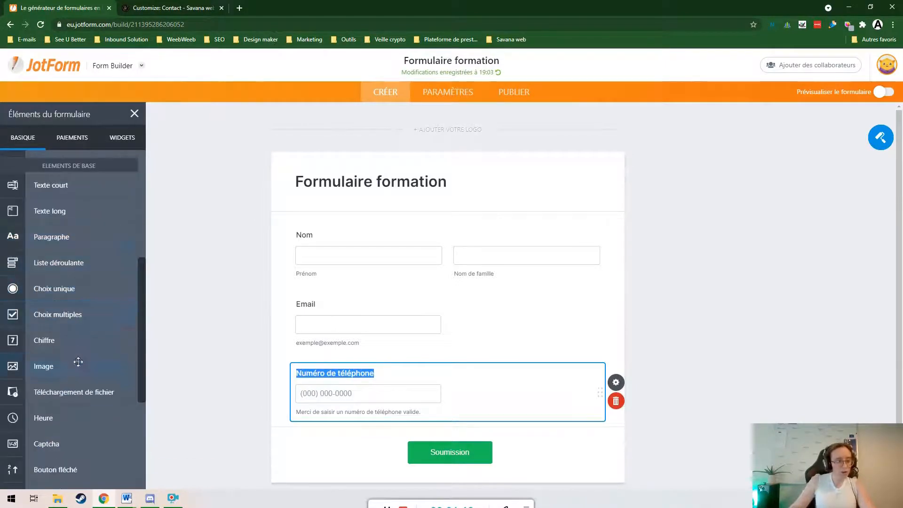
scroll(81, 391, up, 3)
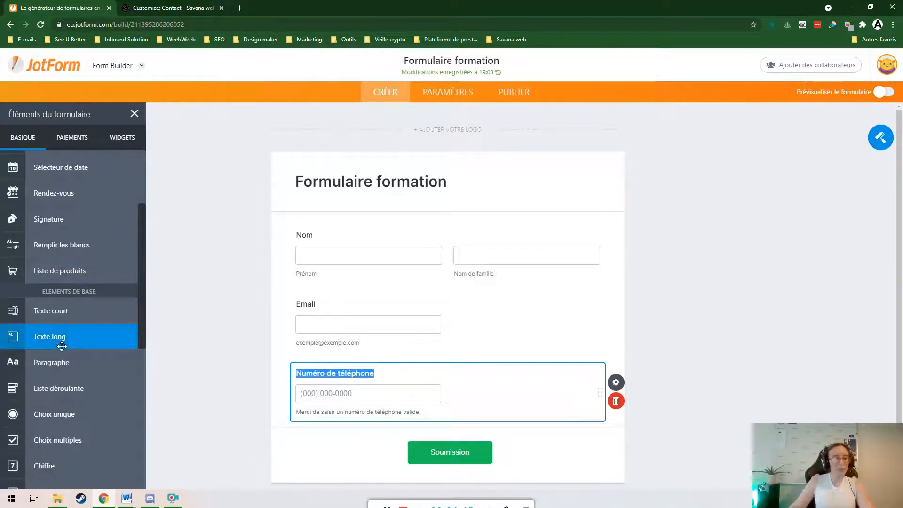
drag(72, 332, 361, 448)
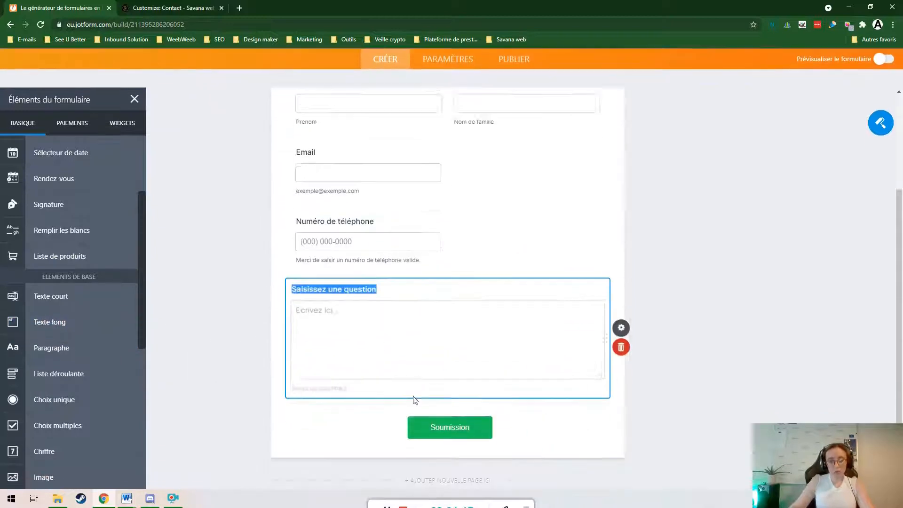
- Label the long text question "Votre message"
triple_click(333, 270)
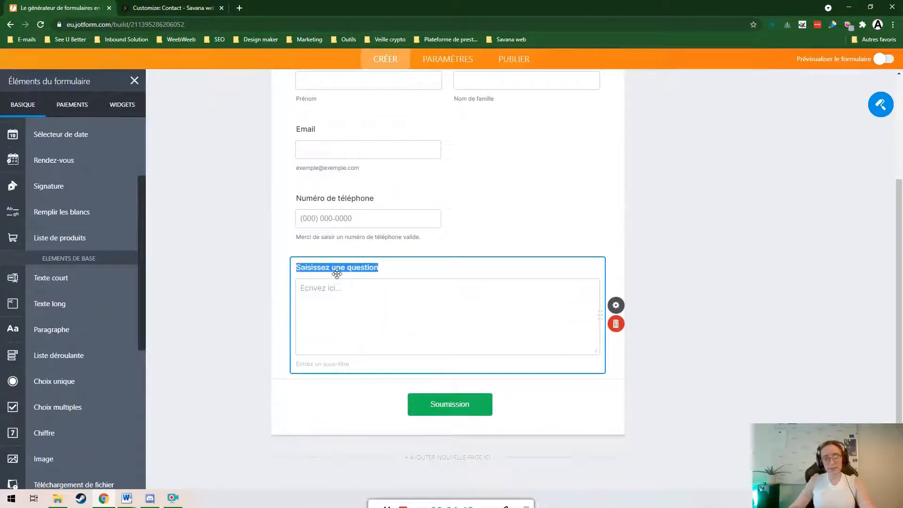
text(Mes)
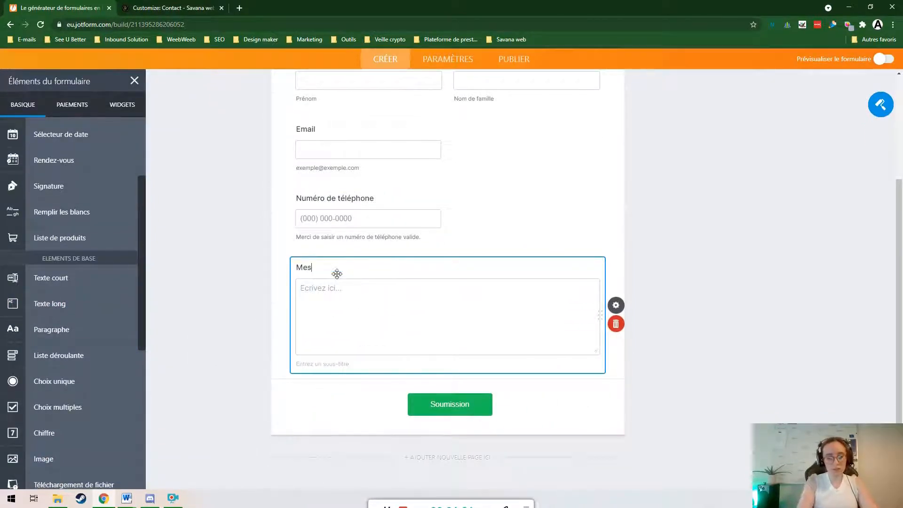
key(BackSpace)
key(BackSpace)
key(BackSpace)
text(Votre message)
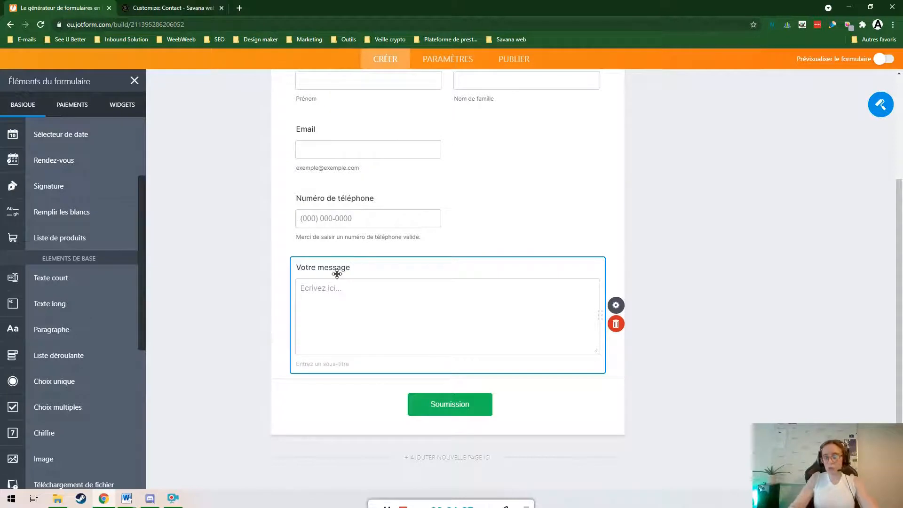
click(332, 403)
- Add an Image element between the form heading and the Nom field
scroll(404, 334, up, 3)
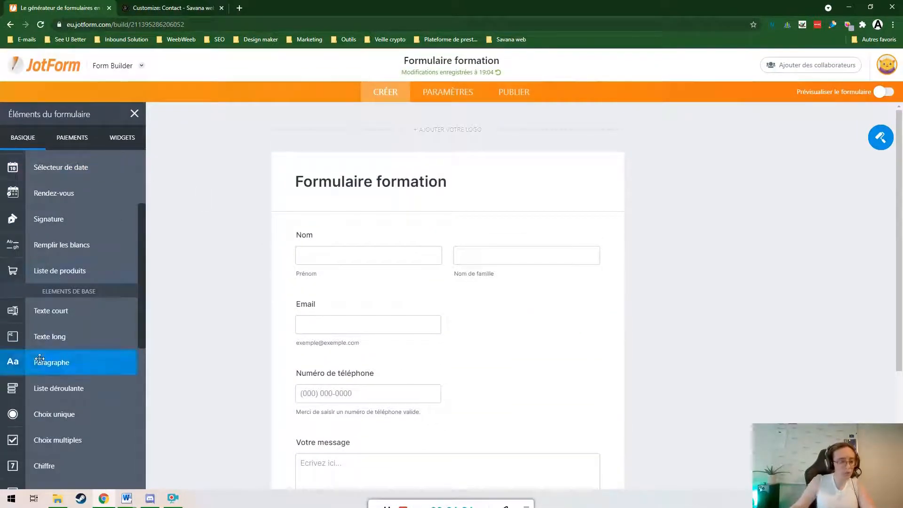
scroll(68, 327, down, 1)
scroll(69, 327, up, 3)
scroll(74, 364, down, 3)
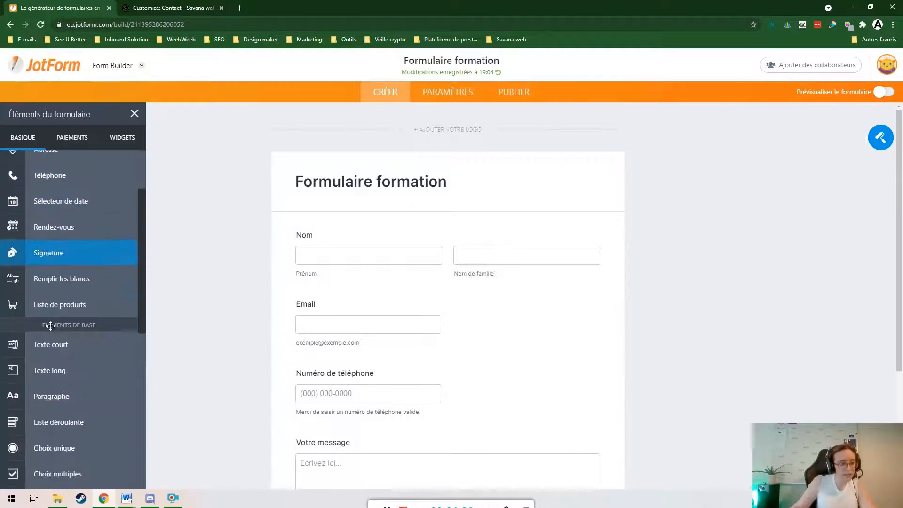
scroll(74, 371, down, 2)
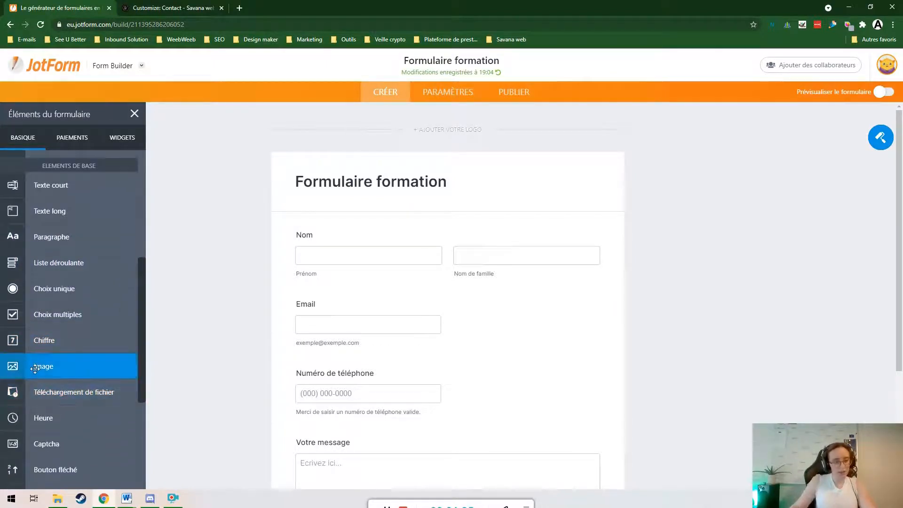
drag(71, 365, 388, 240)
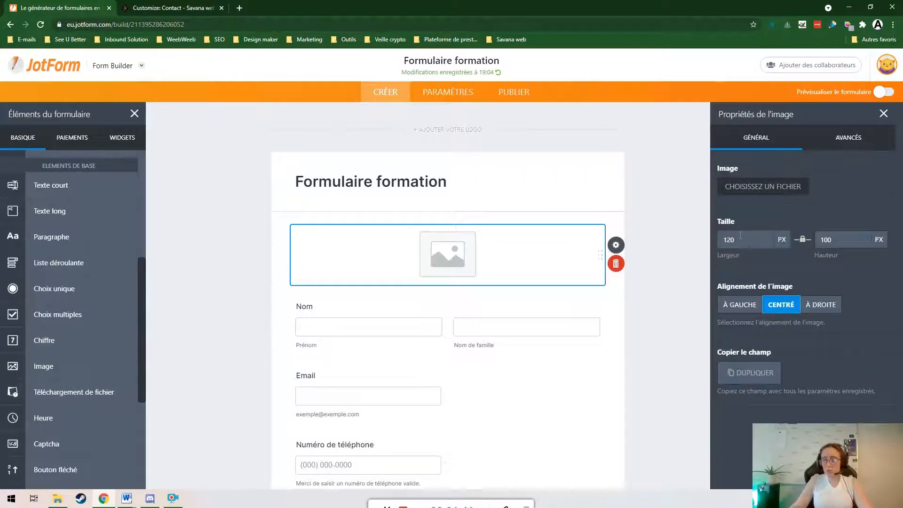
click(848, 244)
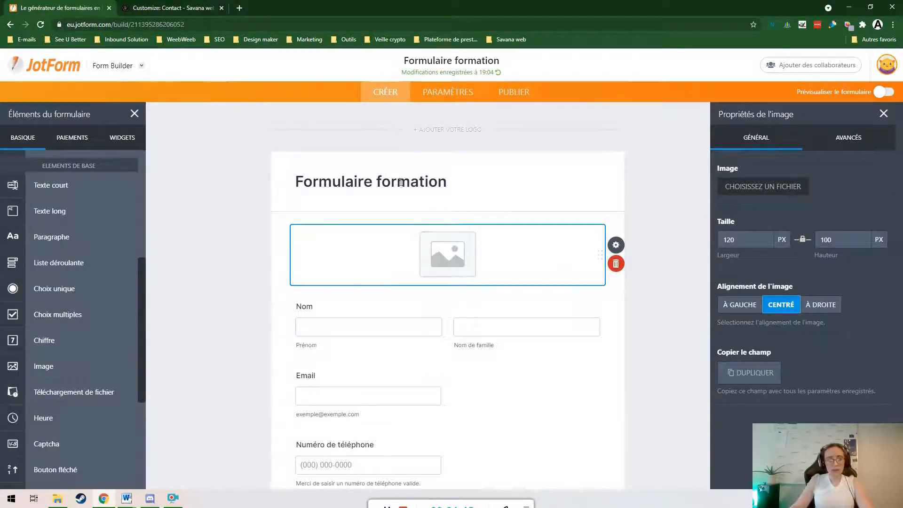
- Search the widgets for "captch" and add the Captcha dessin widget below the "Votre message" field
scroll(378, 244, down, 5)
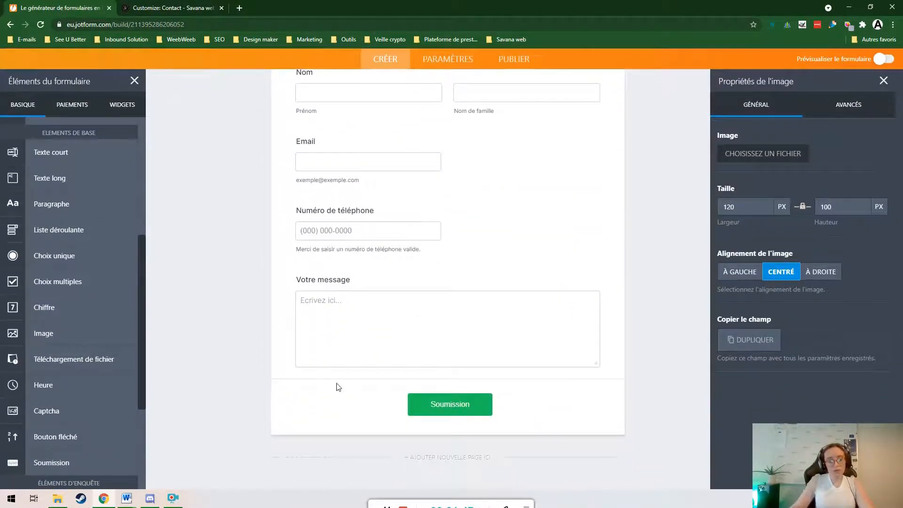
click(336, 386)
click(314, 371)
click(119, 104)
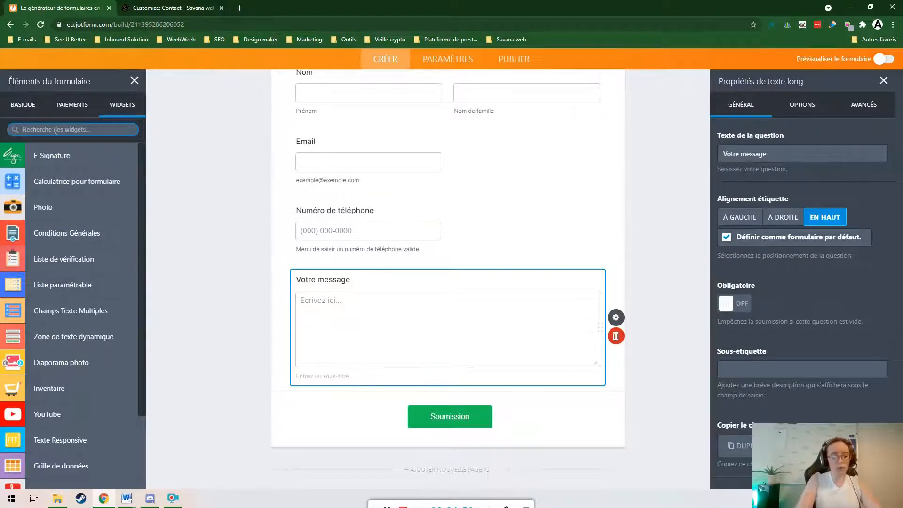
text(c)
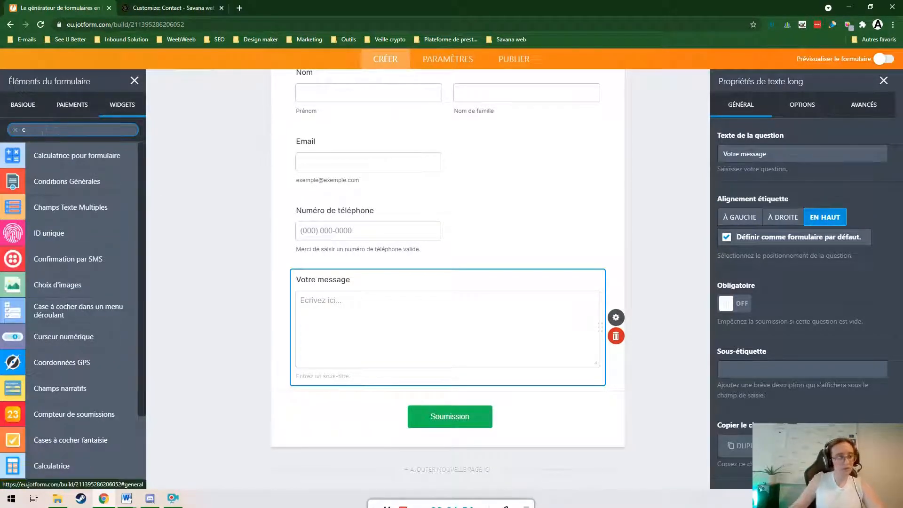
text(a)
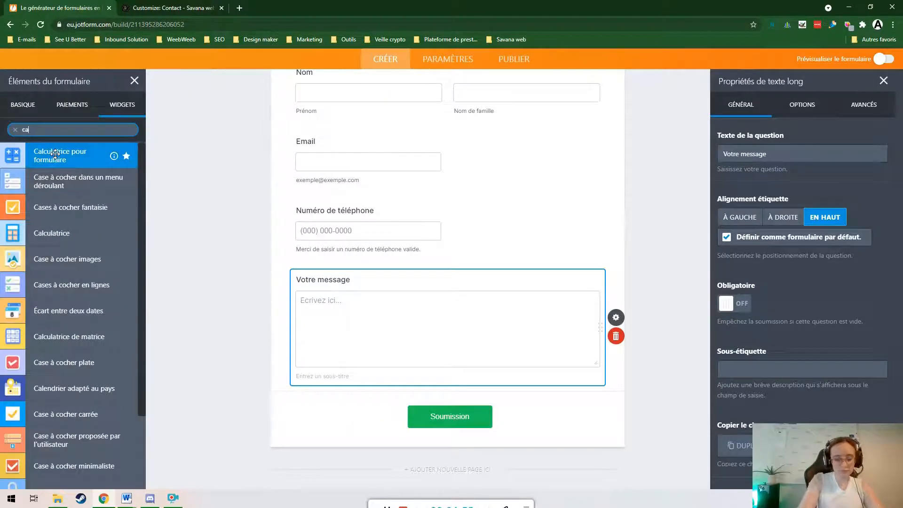
text(ptch)
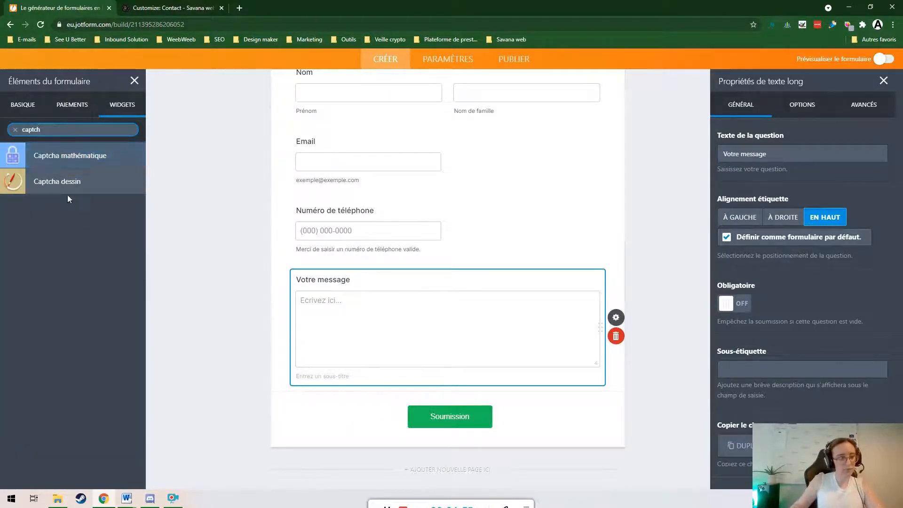
drag(54, 181, 432, 408)
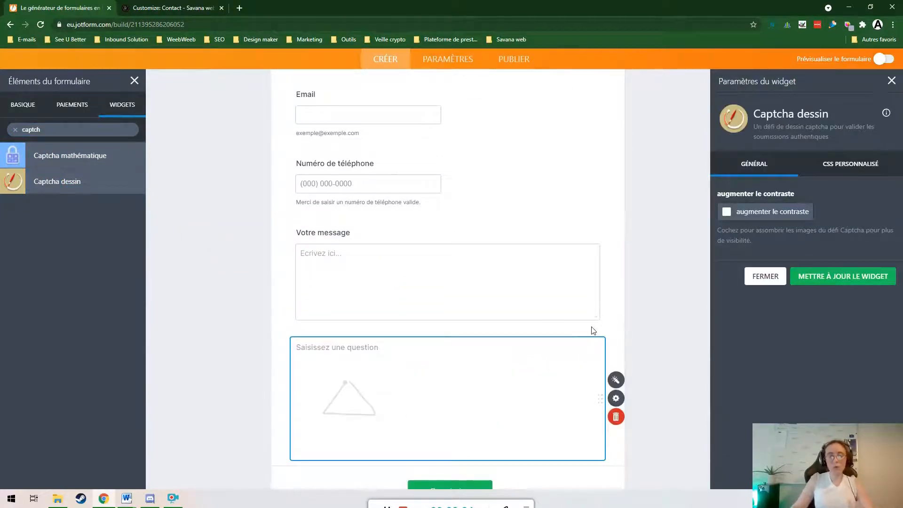
- Review the finished form and examine its general settings, email notifications, conditions and integrations
scroll(648, 360, down, 2)
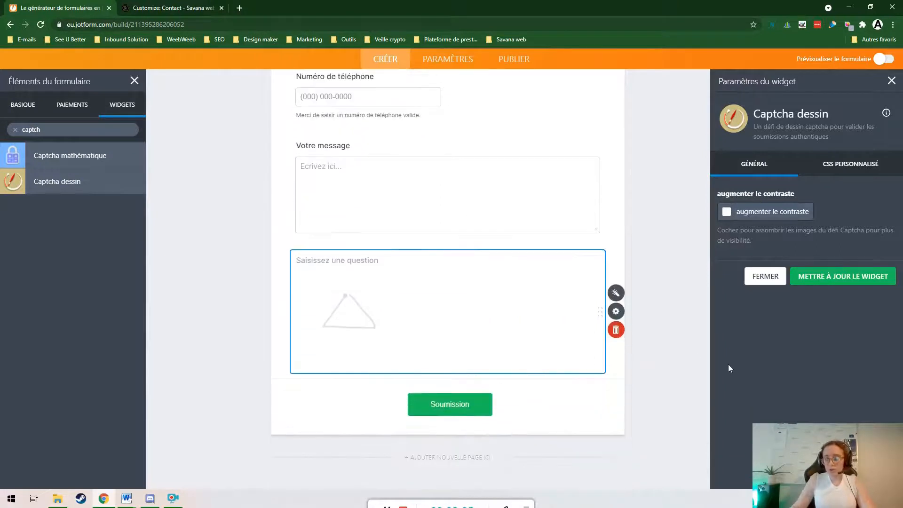
scroll(685, 303, up, 8)
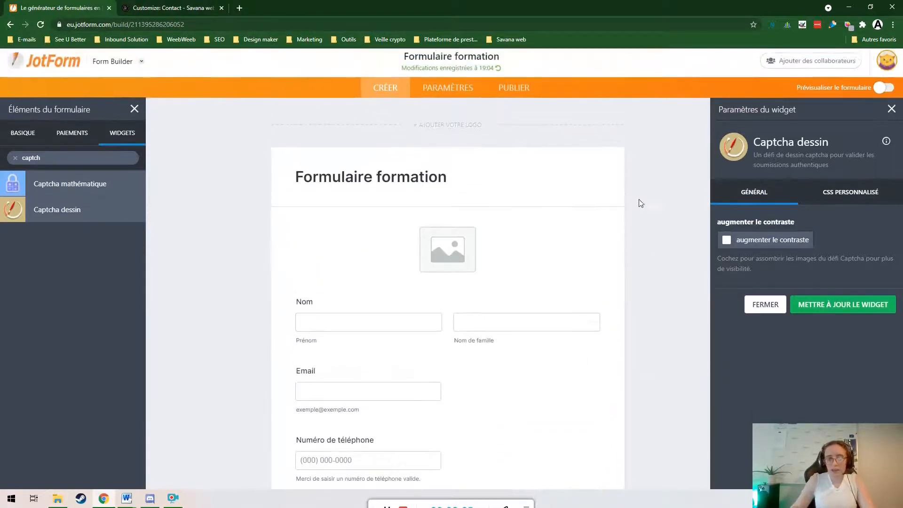
click(455, 99)
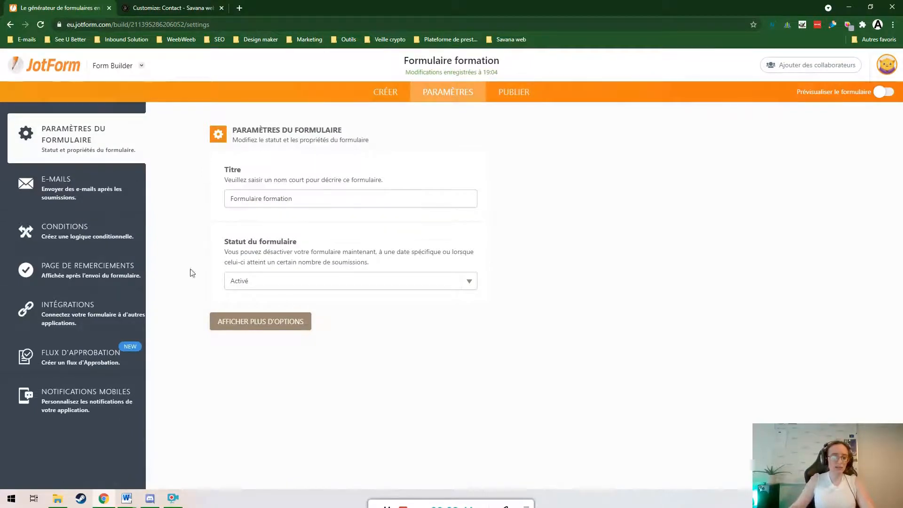
drag(305, 201, 188, 203)
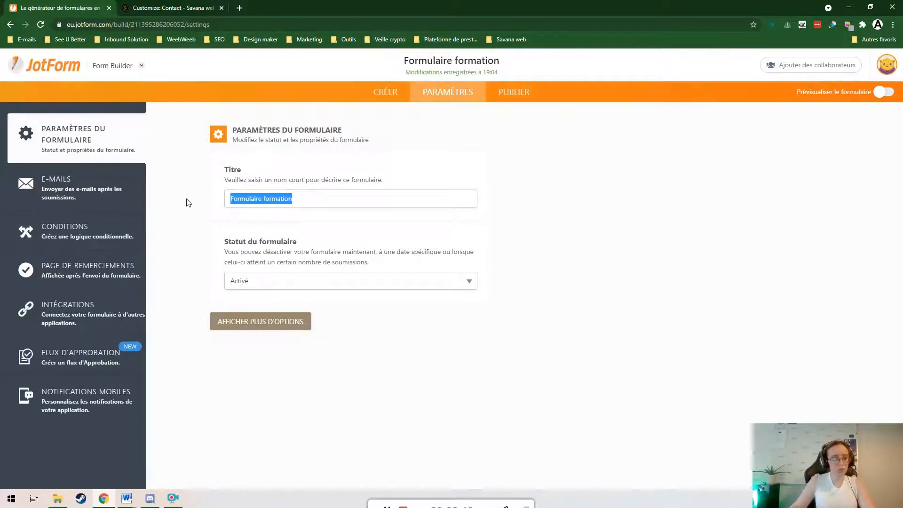
click(188, 203)
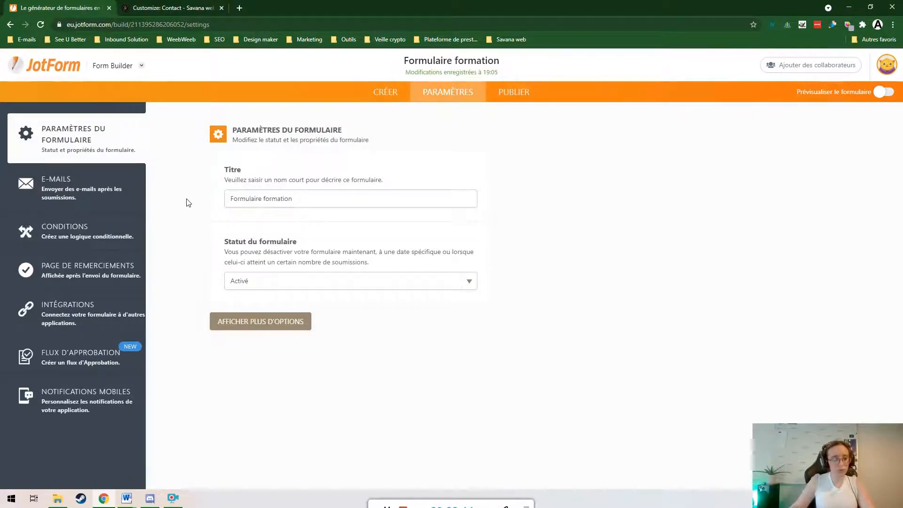
click(101, 190)
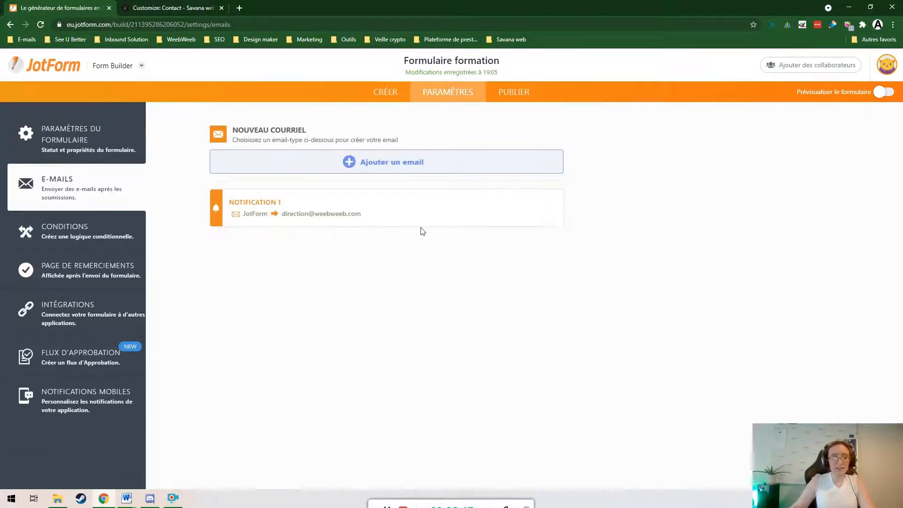
mouse_move(381, 221)
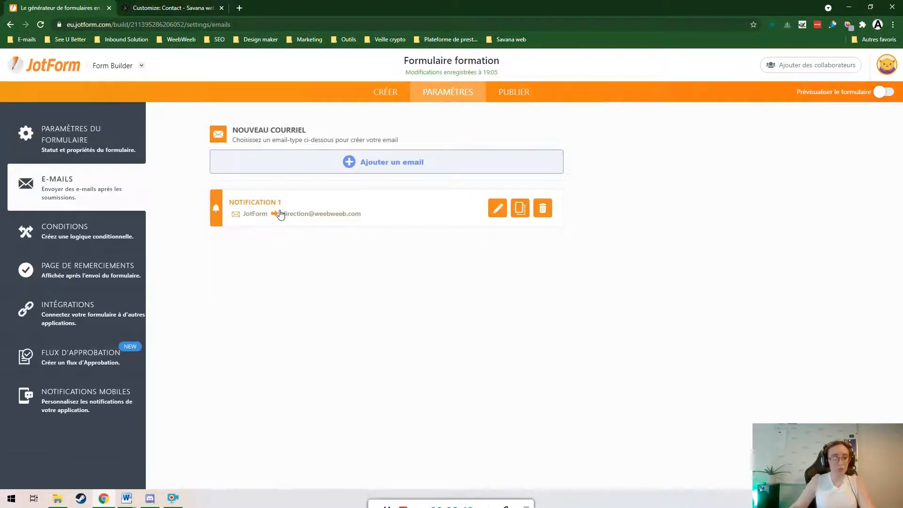
click(125, 228)
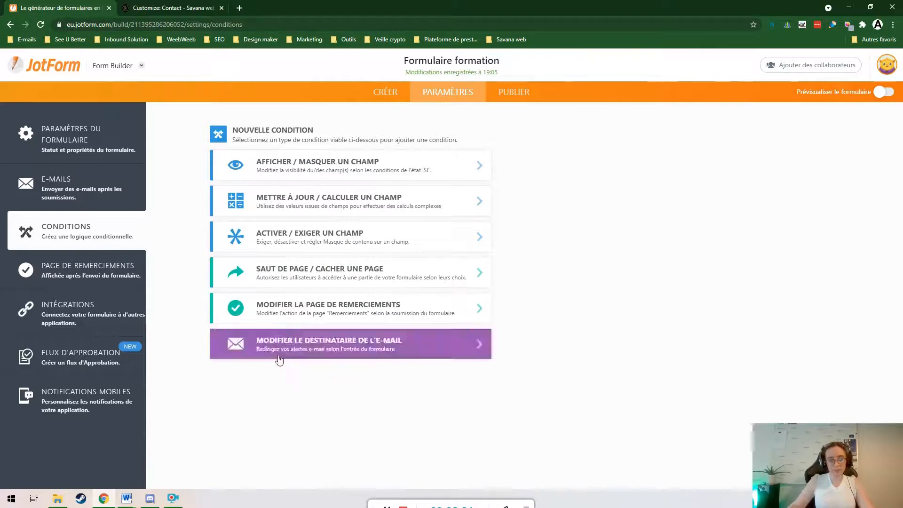
click(91, 325)
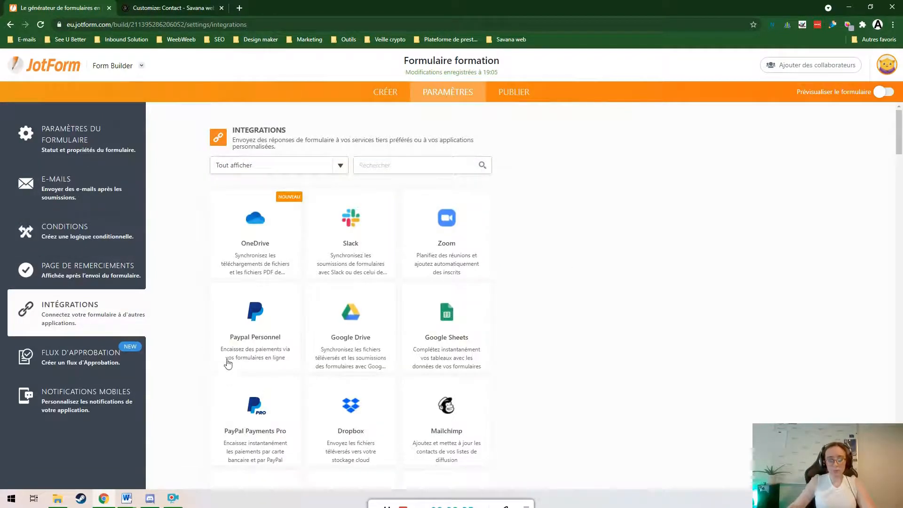
- Copy the script embed code of "Formulaire formation" from its publishing options
click(497, 90)
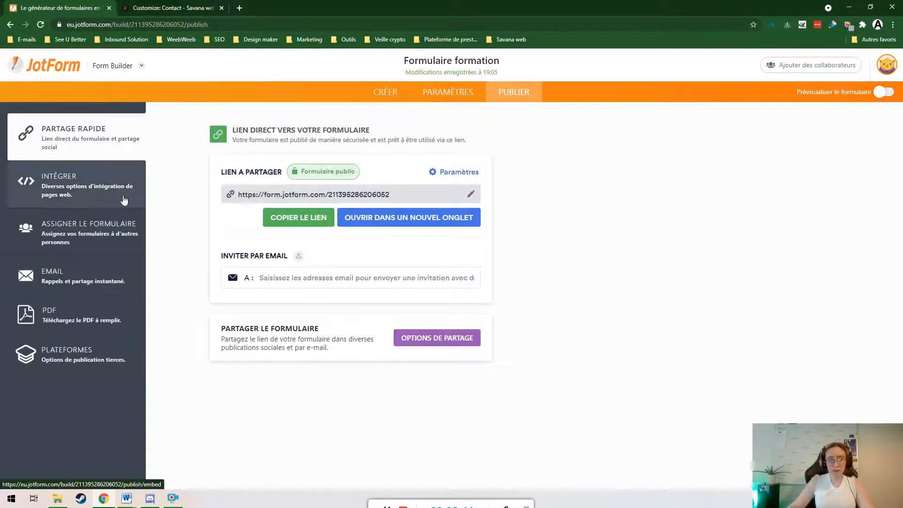
click(124, 197)
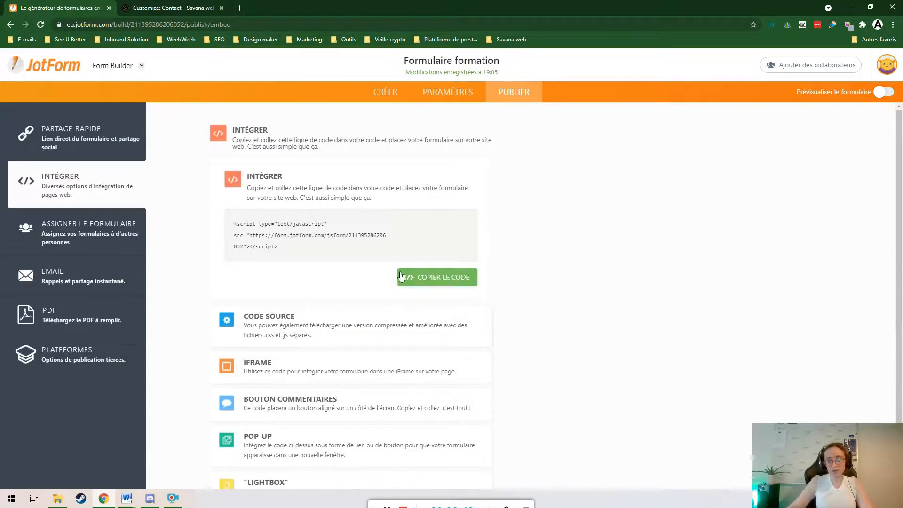
click(454, 283)
- Switch to the Savana web customizer, search the components for "sh" and add a Shortcode component above the Annecy map on the Contact page
click(177, 6)
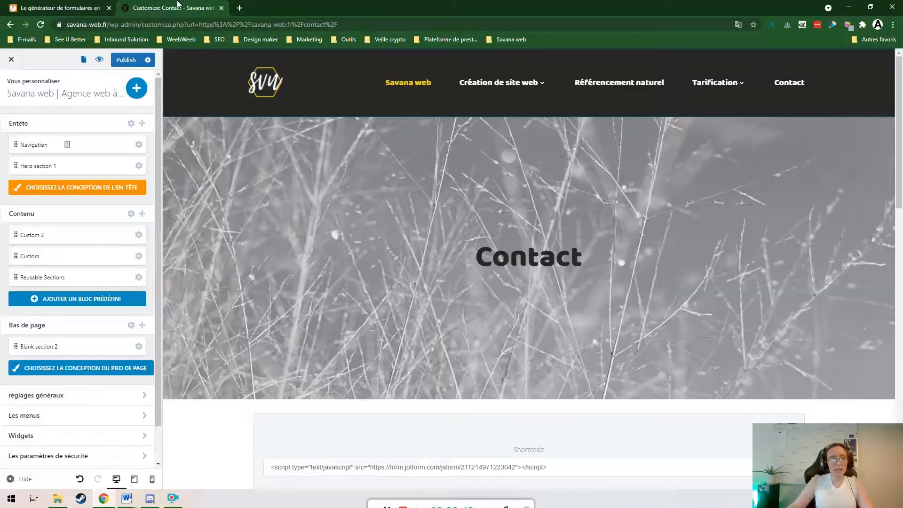
scroll(574, 209, down, 3)
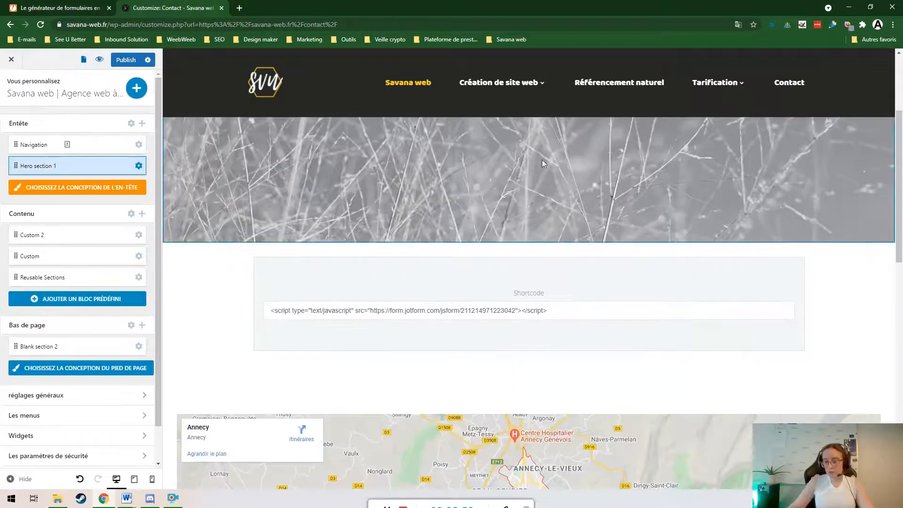
click(137, 88)
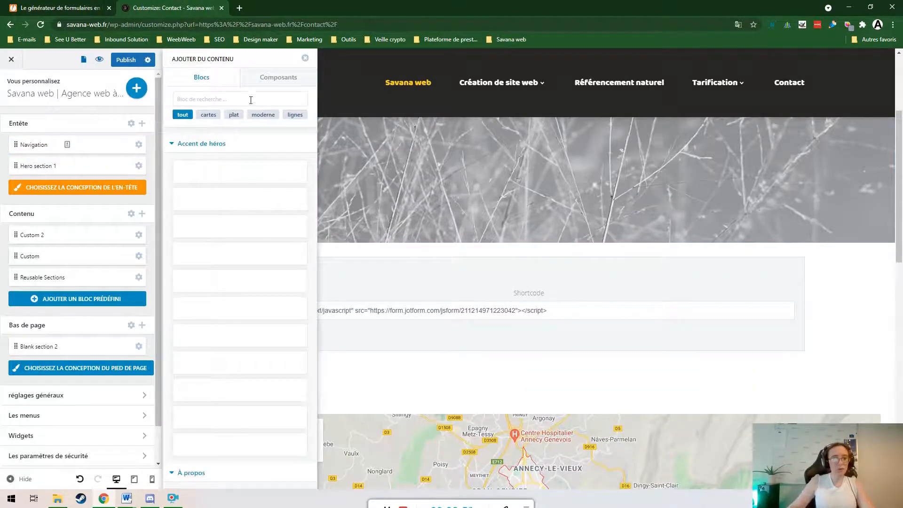
click(301, 80)
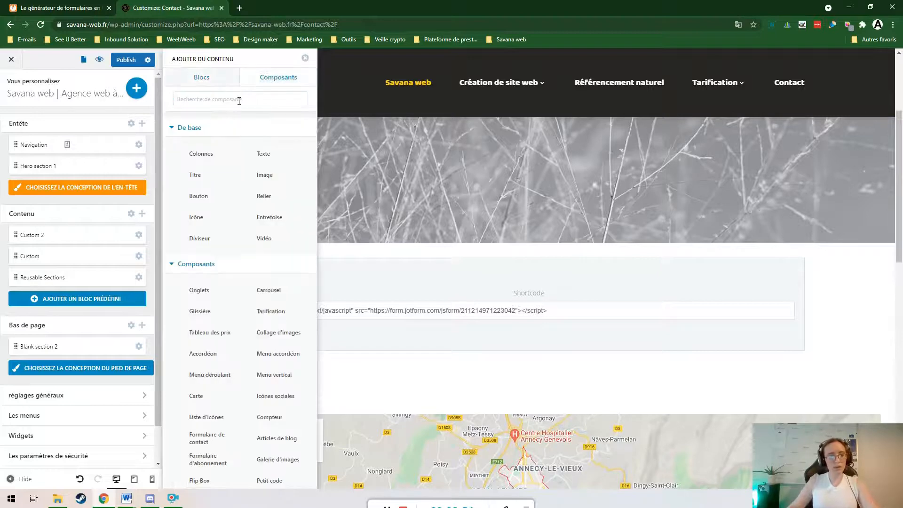
text(sh)
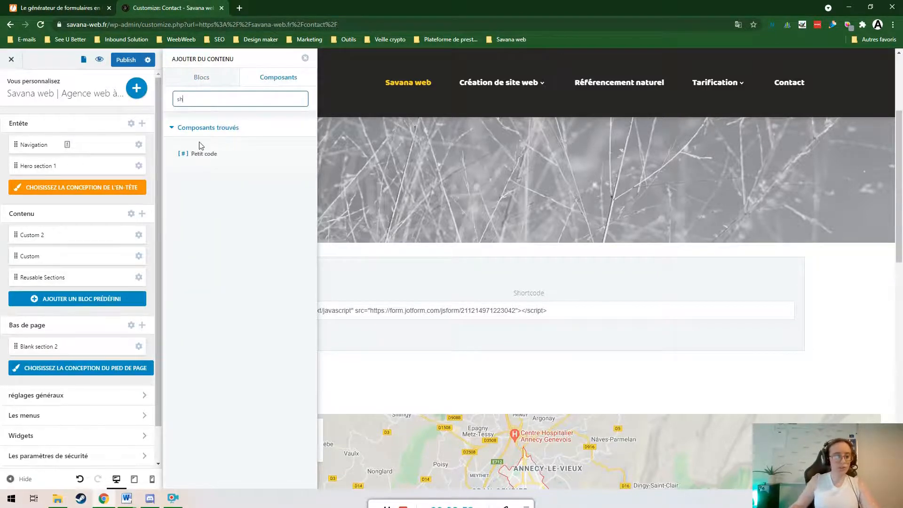
drag(193, 150, 329, 403)
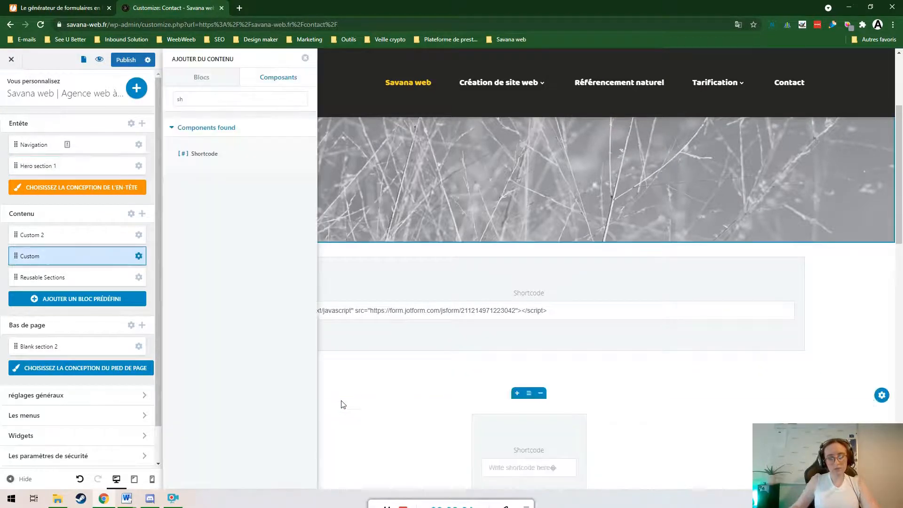
click(305, 57)
- Paste the copied JotForm embed script into the new Shortcode component and publish the Contact page
scroll(417, 305, down, 2)
click(385, 339)
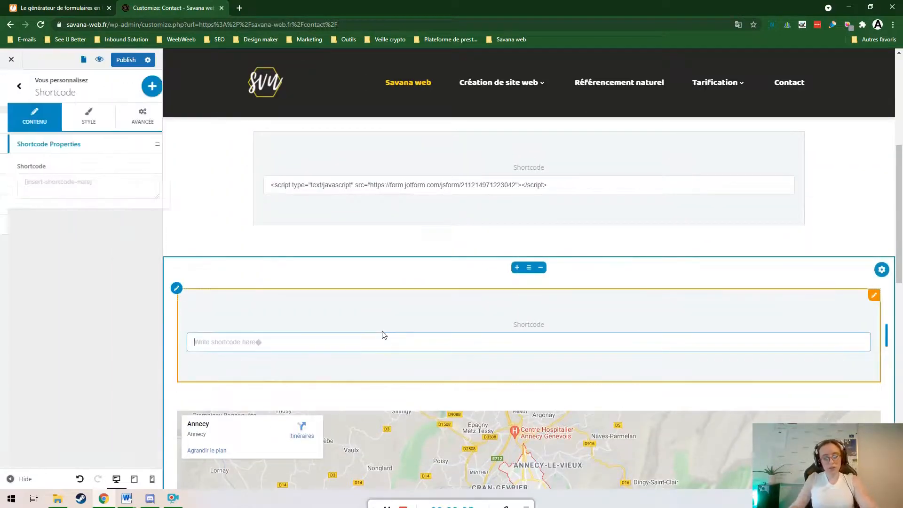
key(ctrl+v)
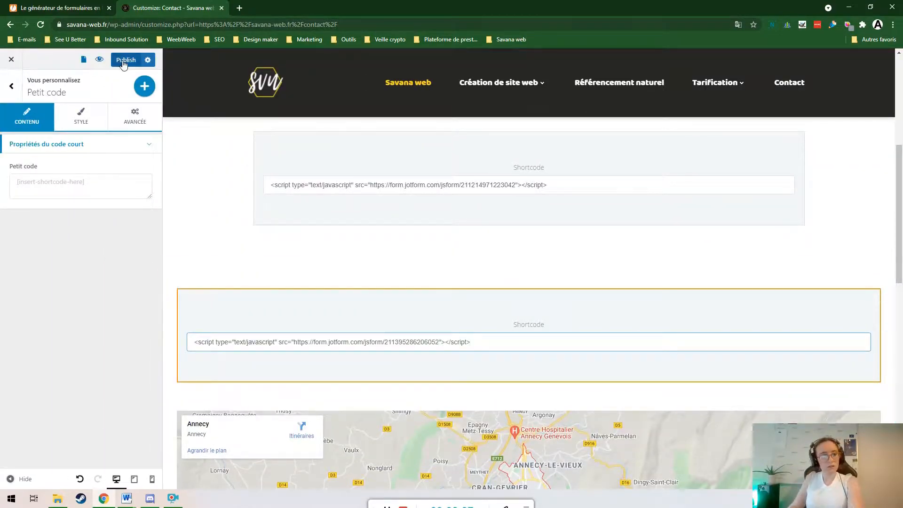
click(123, 61)
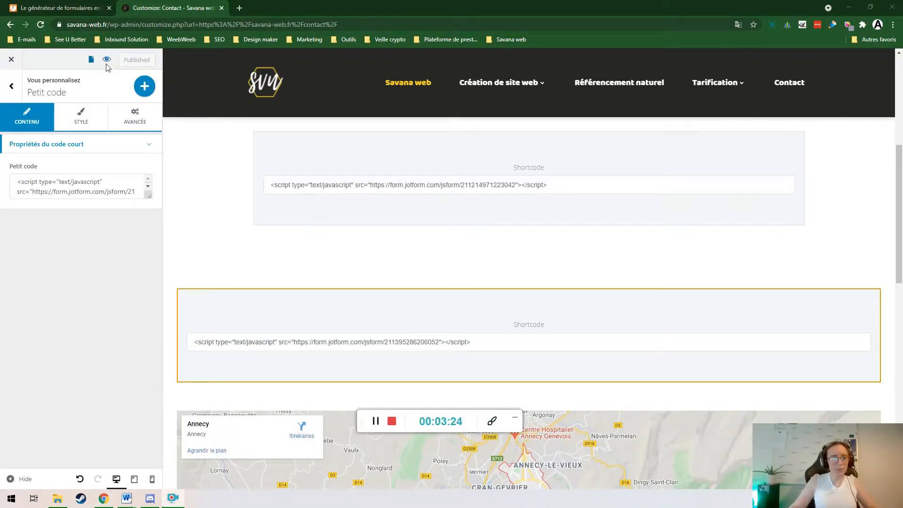
- Preview the Contact page and examine the embedded "Formulaire formation" from its title down to the Soumission button
click(106, 64)
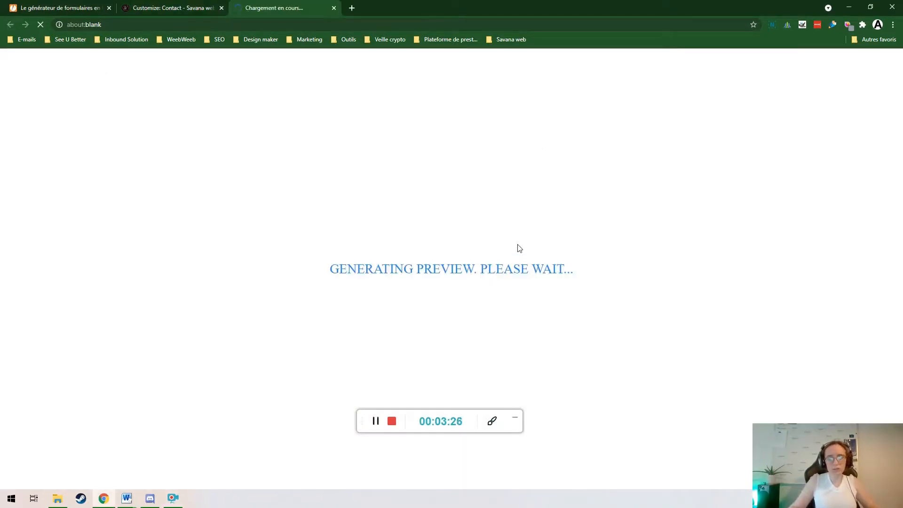
click(418, 430)
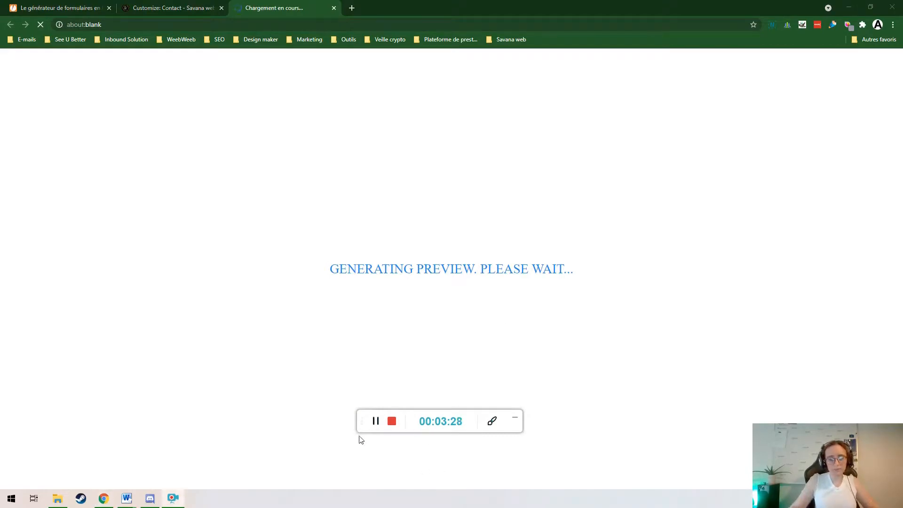
drag(361, 422, 389, 501)
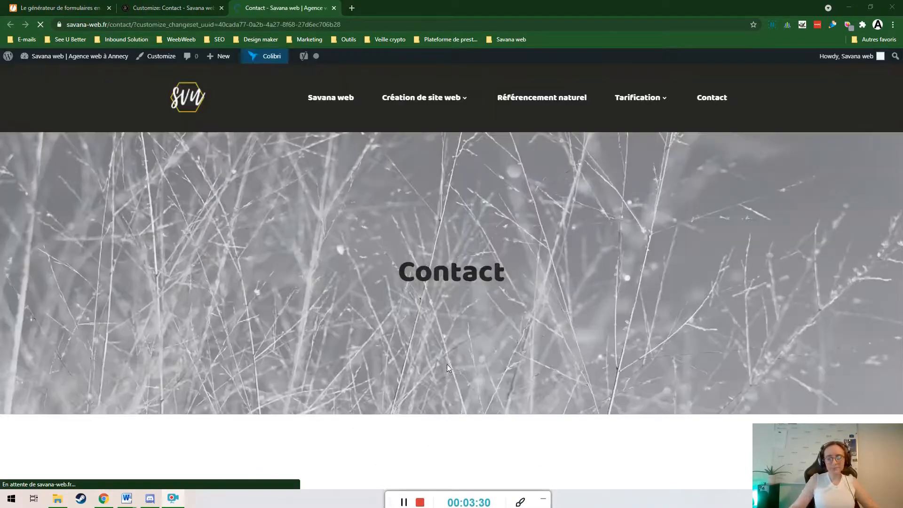
scroll(453, 342, down, 3)
scroll(454, 337, down, 10)
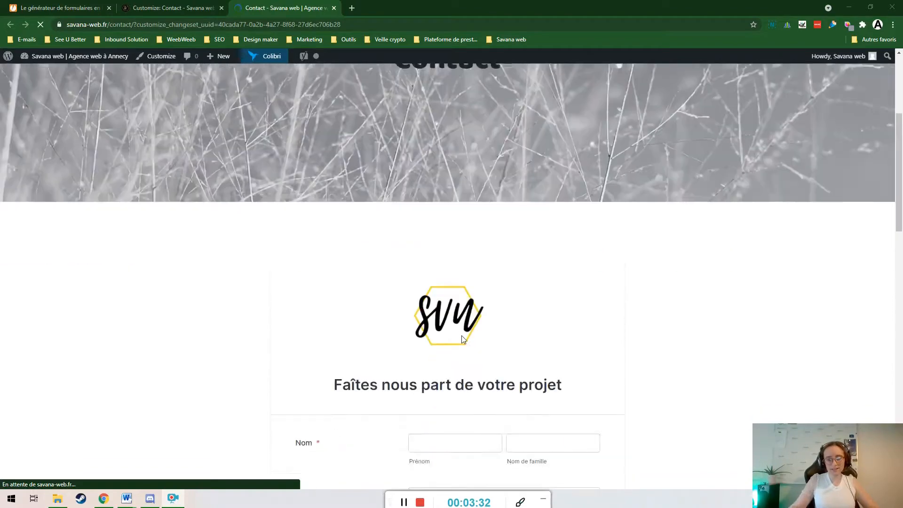
scroll(492, 296, down, 3)
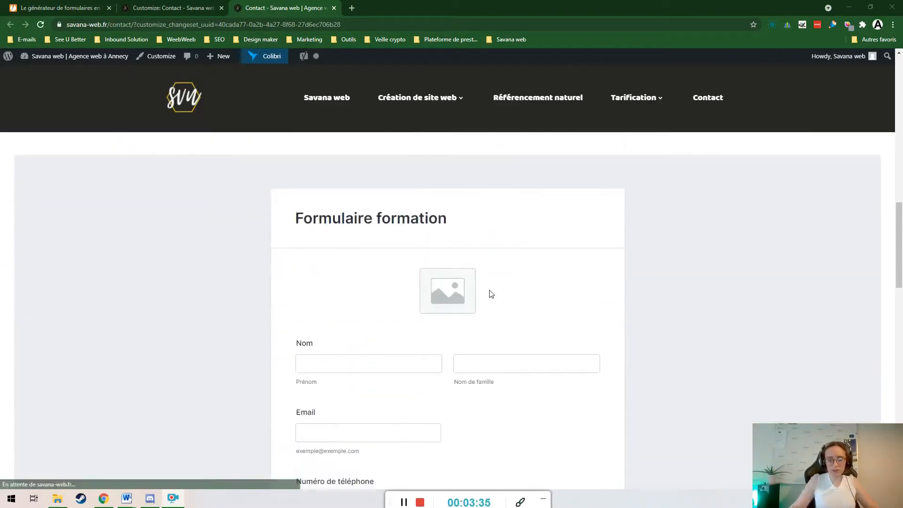
scroll(488, 288, down, 7)
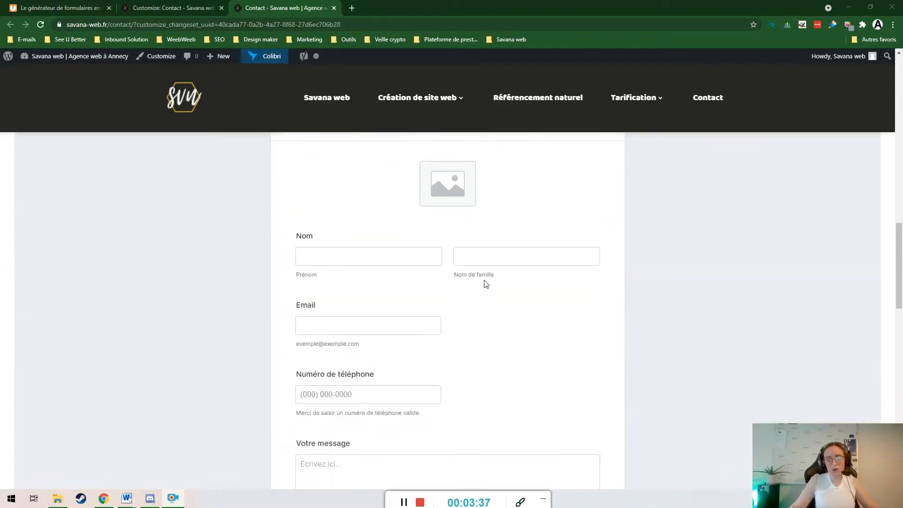
scroll(486, 284, down, 1)
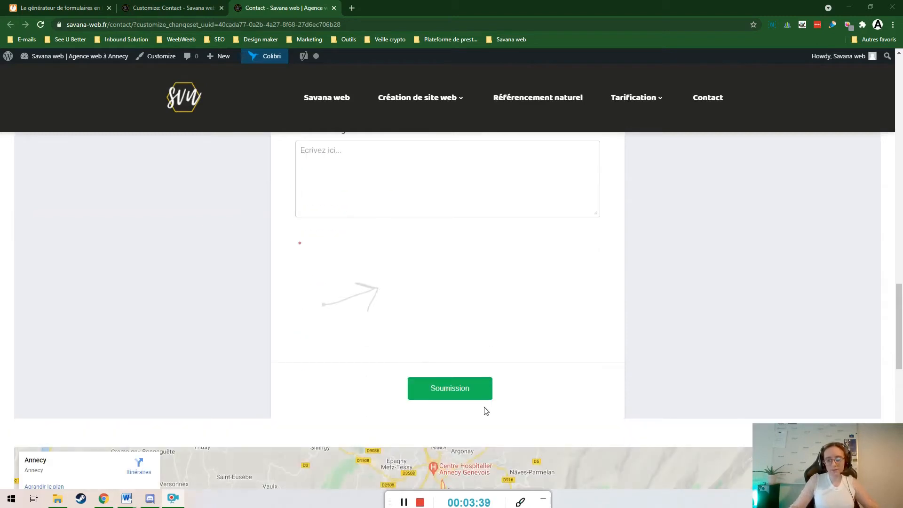